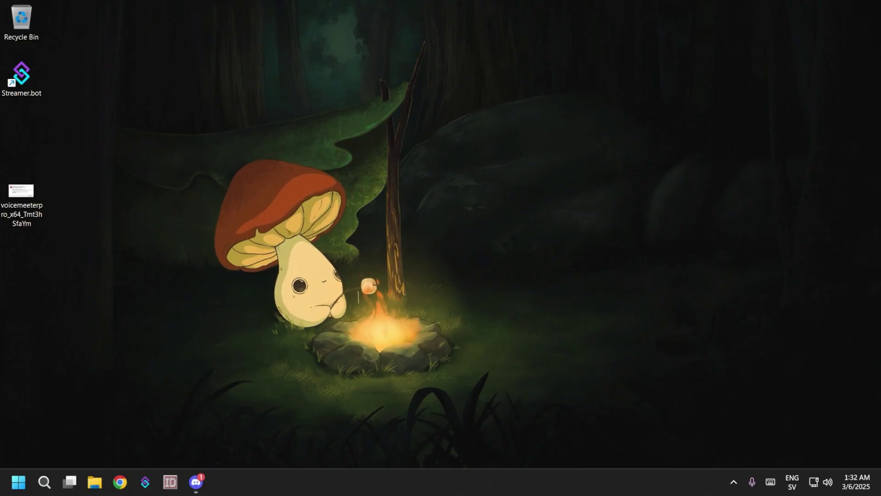
Launch Voicemeeter Banana x64 and dismiss the output device message.
{"action": "key", "text": "super"}
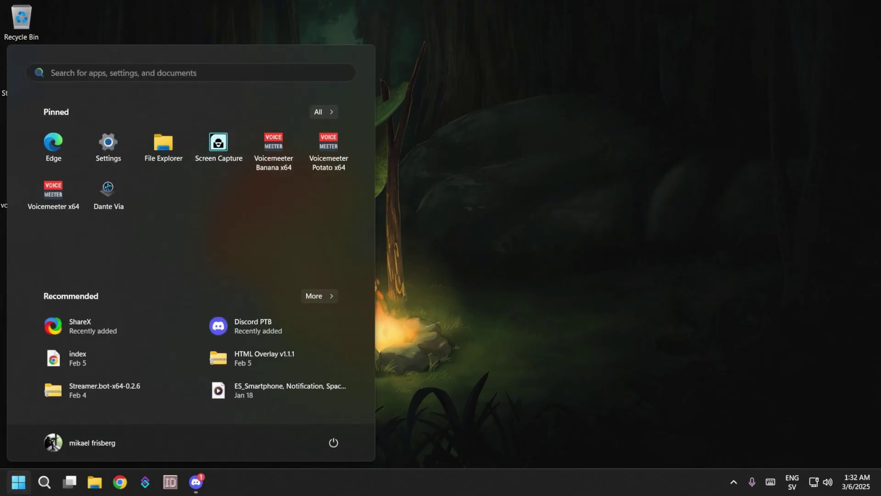
{"action": "left_click", "coordinate": [274, 146]}
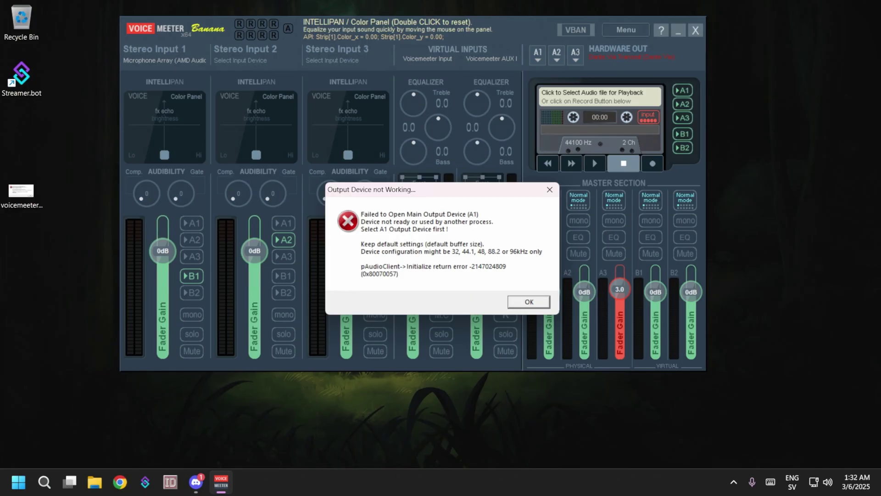
{"action": "key", "text": "Return"}
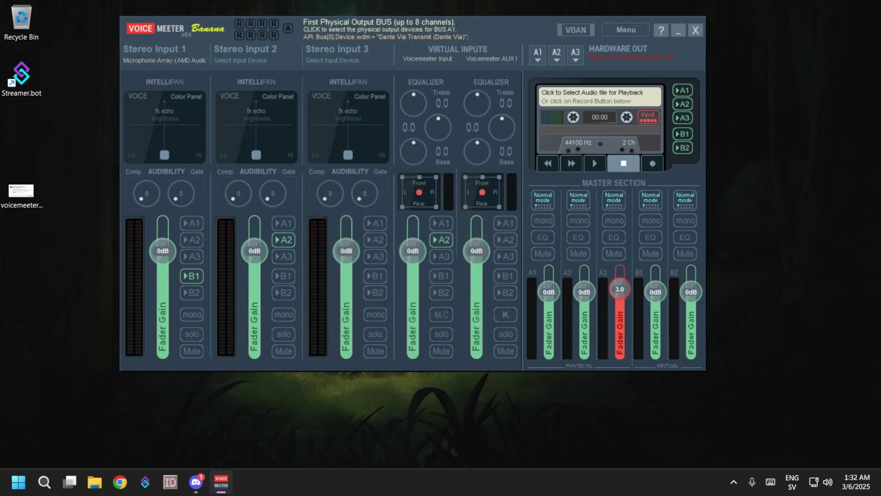
Assign the MME version of Dante Via Transmit to hardware output A1 and restart the audio engine.
{"action": "left_click", "coordinate": [538, 53]}
{"action": "left_click", "coordinate": [459, 152]}
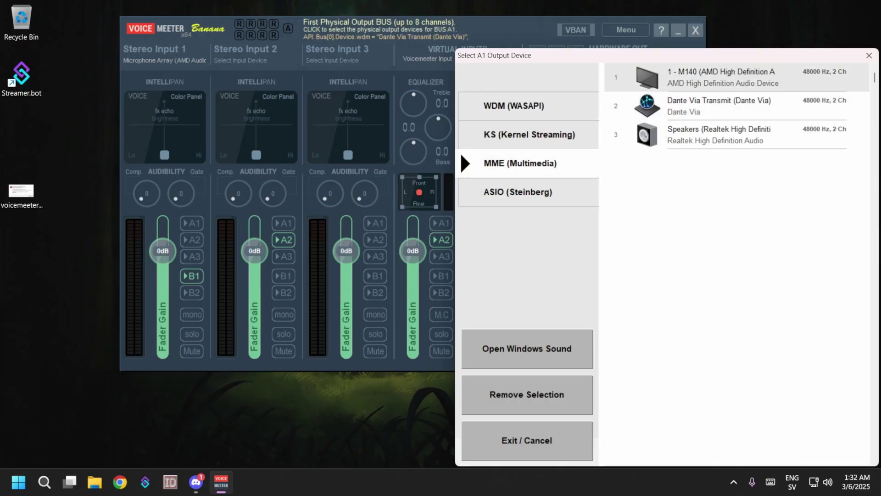
{"action": "left_click", "coordinate": [652, 105]}
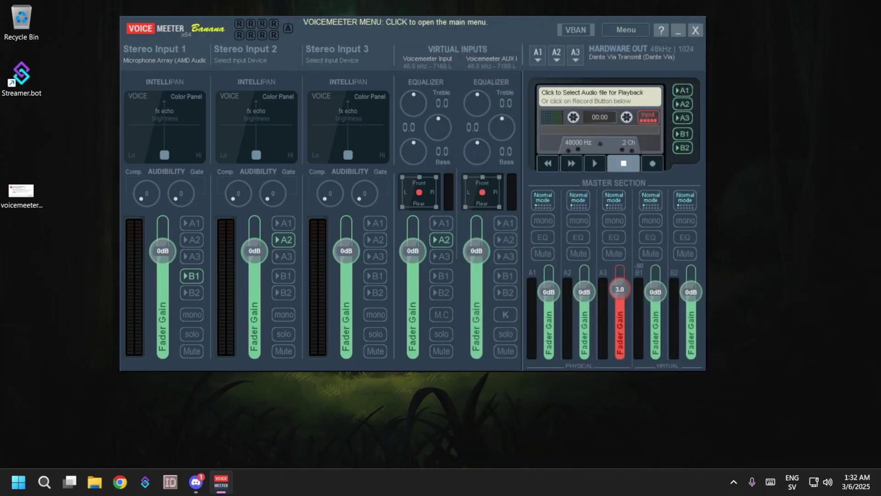
{"action": "left_click", "coordinate": [626, 30]}
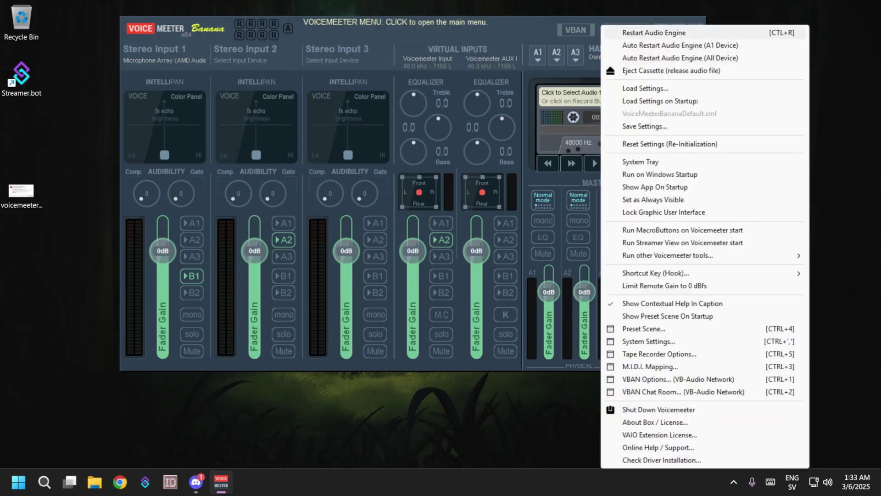
{"action": "left_click", "coordinate": [627, 32]}
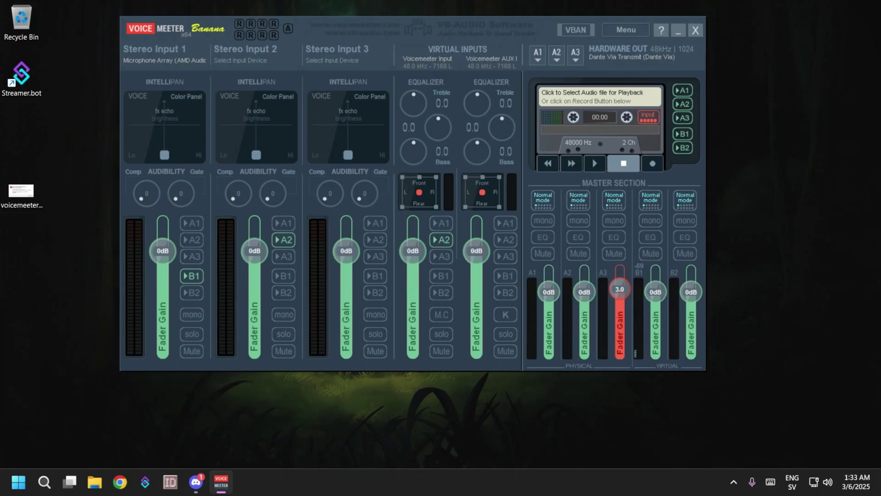
Assign the WDM (WASAPI) version of Dante Via Transmit to hardware output A1.
{"action": "left_click", "coordinate": [538, 54]}
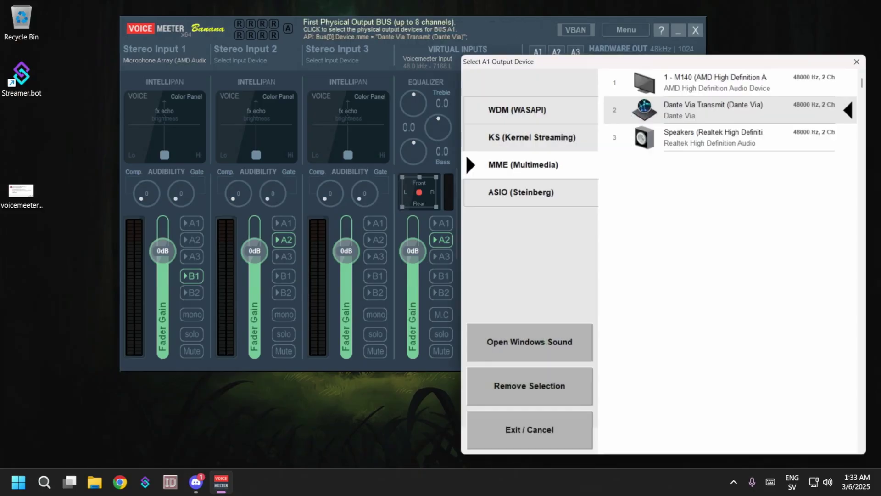
{"action": "left_click", "coordinate": [528, 106]}
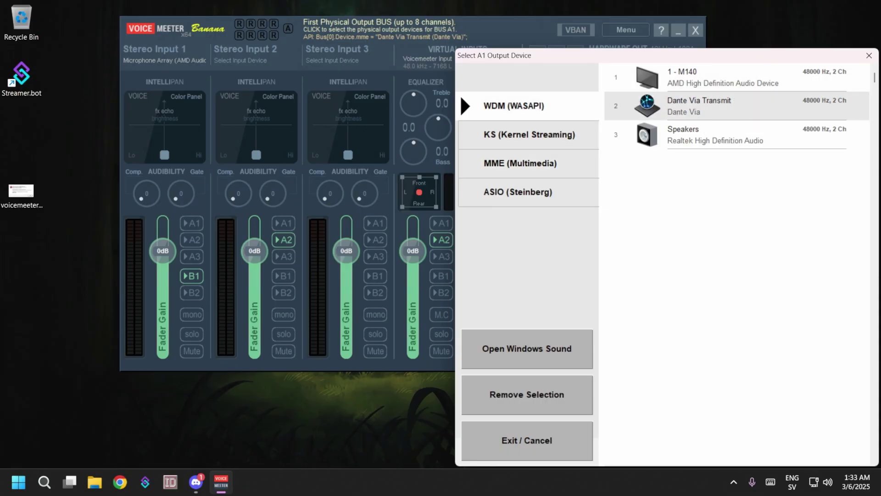
{"action": "left_click", "coordinate": [719, 106]}
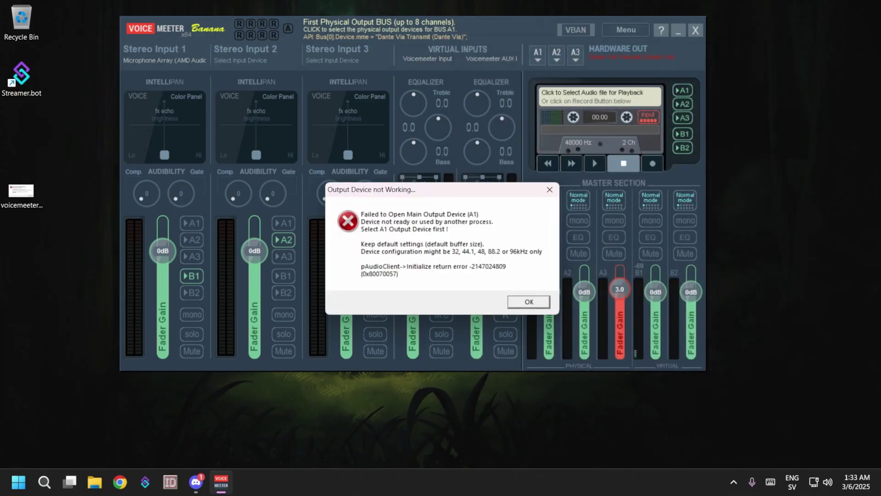
Go to the Windows sound settings and open the classic Sound dialog with the playback device list.
{"action": "right_click", "coordinate": [827, 482]}
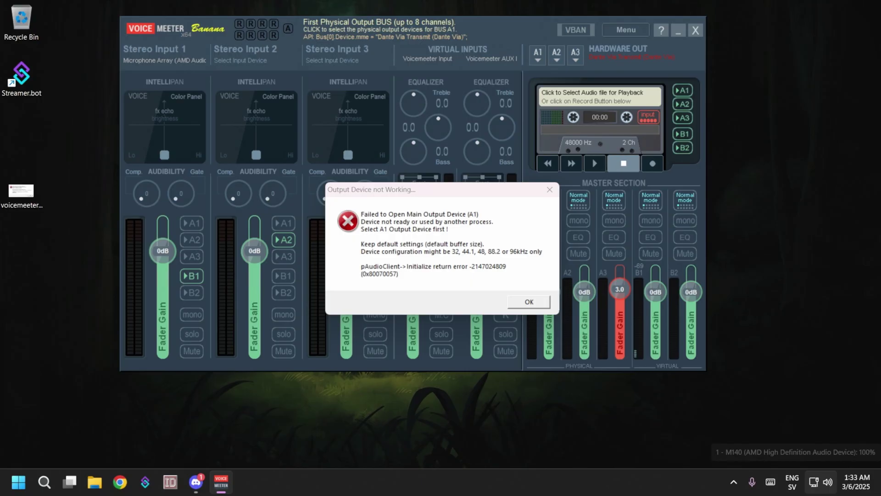
{"action": "left_click", "coordinate": [792, 451]}
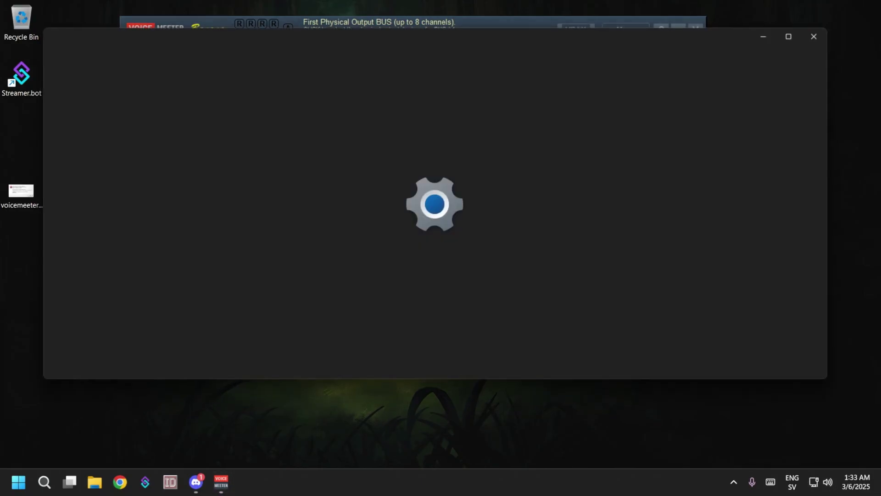
{"action": "scroll", "coordinate": [524, 229], "scroll_direction": "down", "scroll_amount": 15}
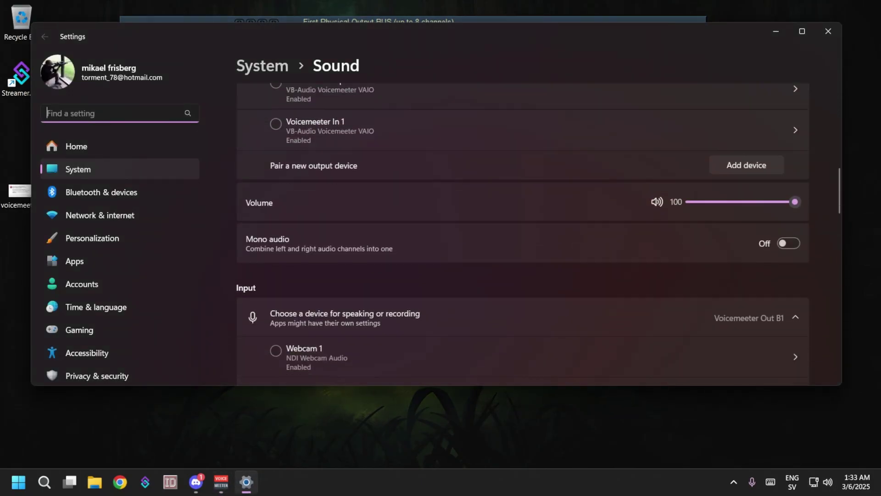
{"action": "scroll", "coordinate": [523, 229], "scroll_direction": "down", "scroll_amount": 10}
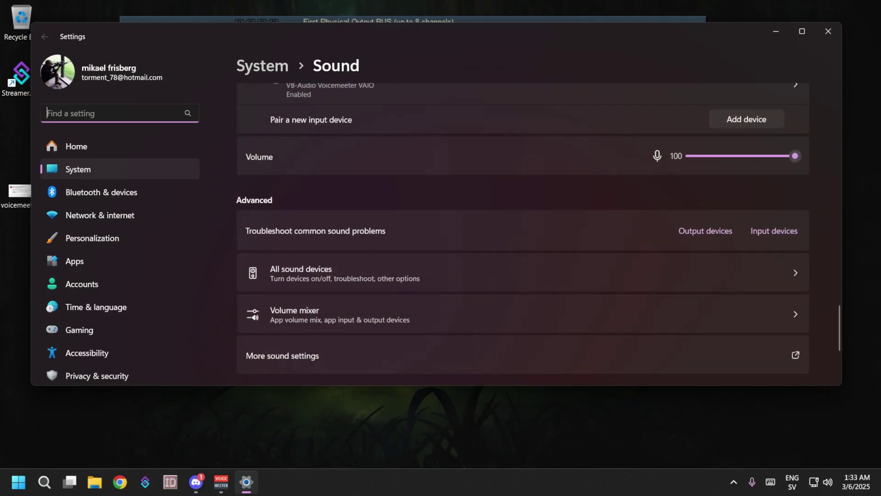
{"action": "left_click", "coordinate": [282, 198]}
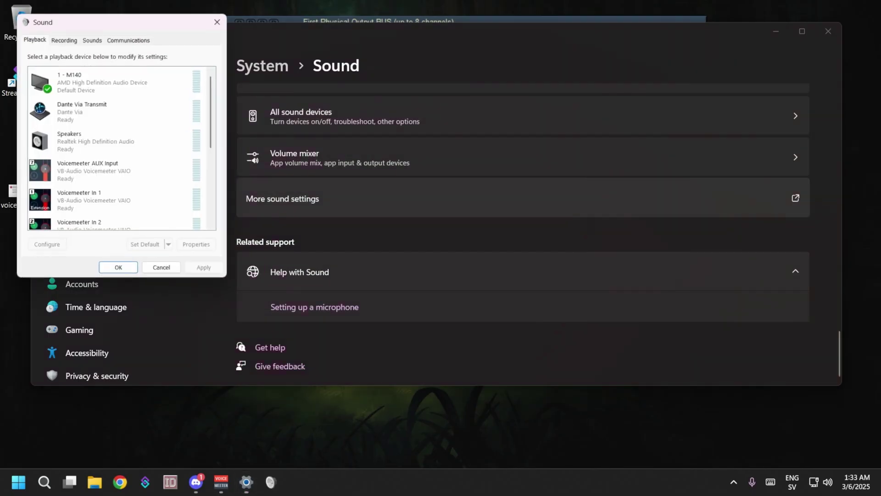
{"action": "left_click_drag", "start_coordinate": [101, 22], "coordinate": [418, 101]}
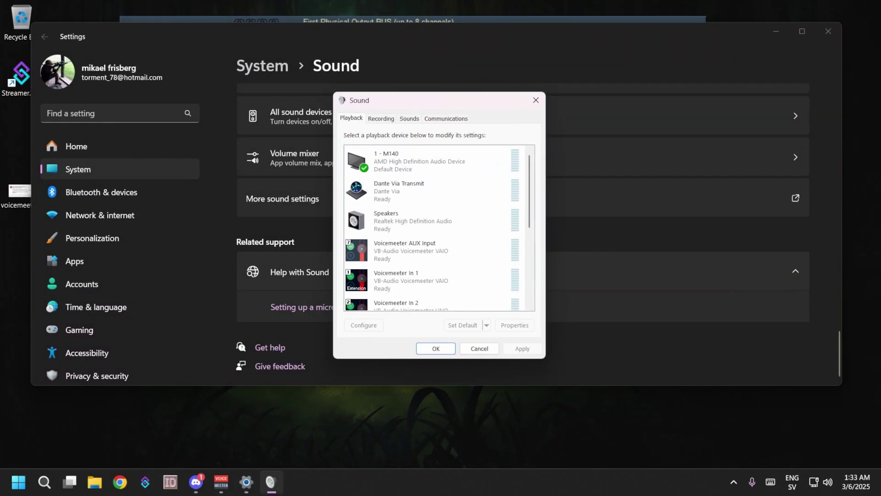
Disable exclusive control by applications in the advanced properties of the Dante Via Transmit playback device and save the change.
{"action": "left_click", "coordinate": [433, 190]}
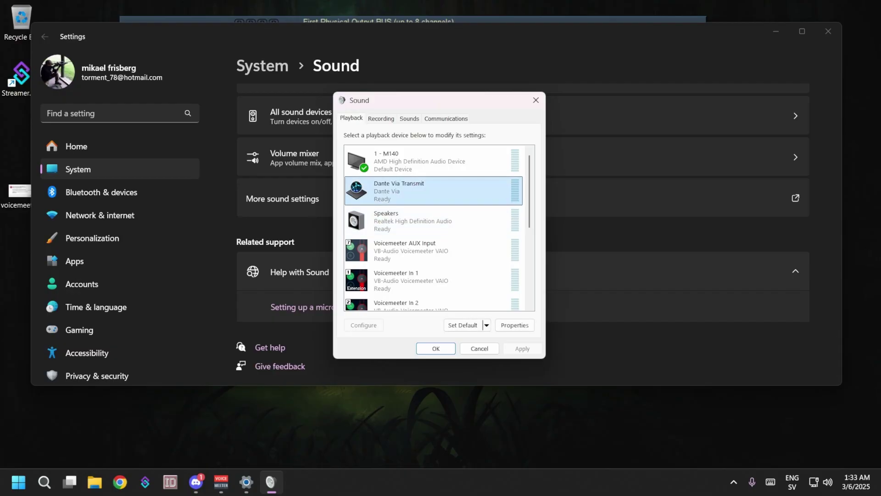
{"action": "right_click", "coordinate": [426, 191]}
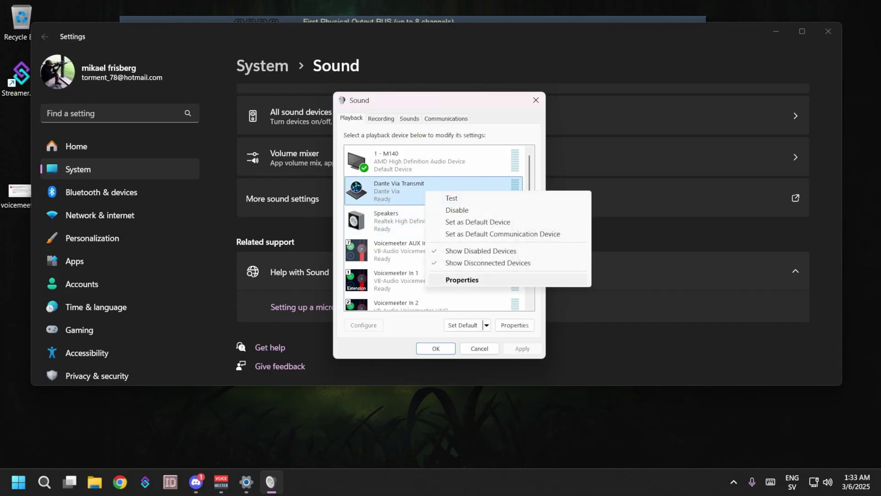
{"action": "left_click", "coordinate": [463, 280]}
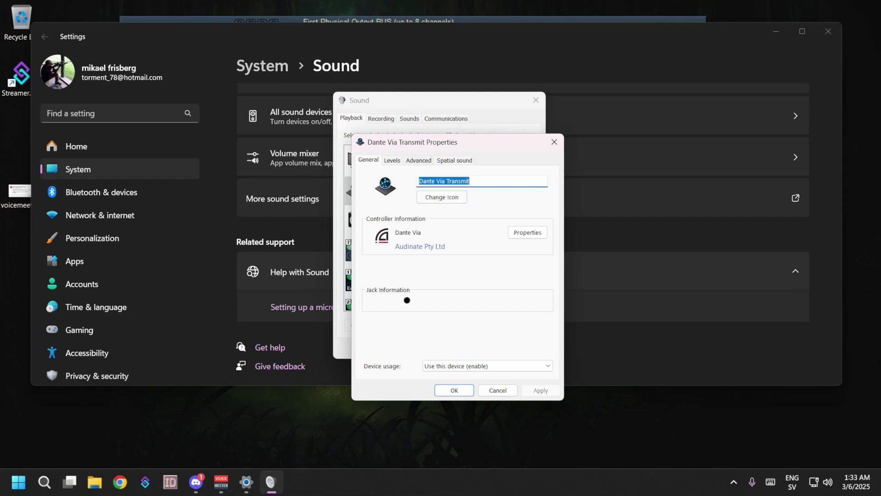
{"action": "left_click", "coordinate": [418, 160]}
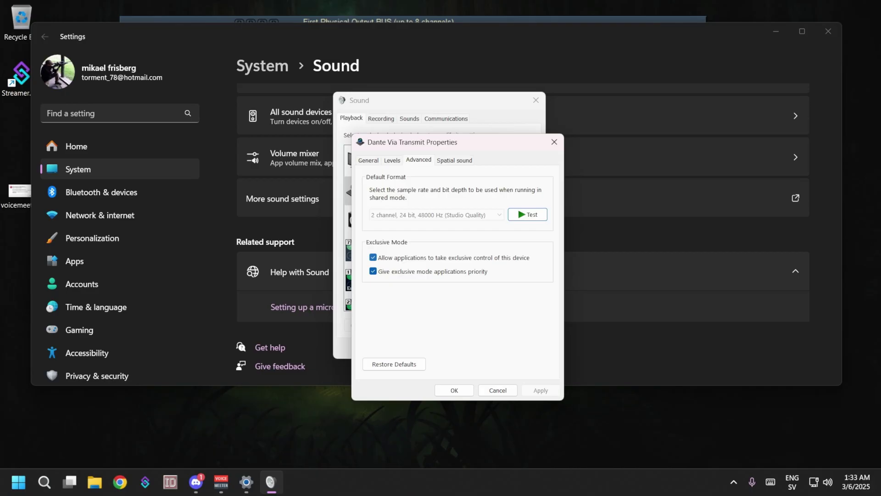
{"action": "left_click", "coordinate": [373, 257]}
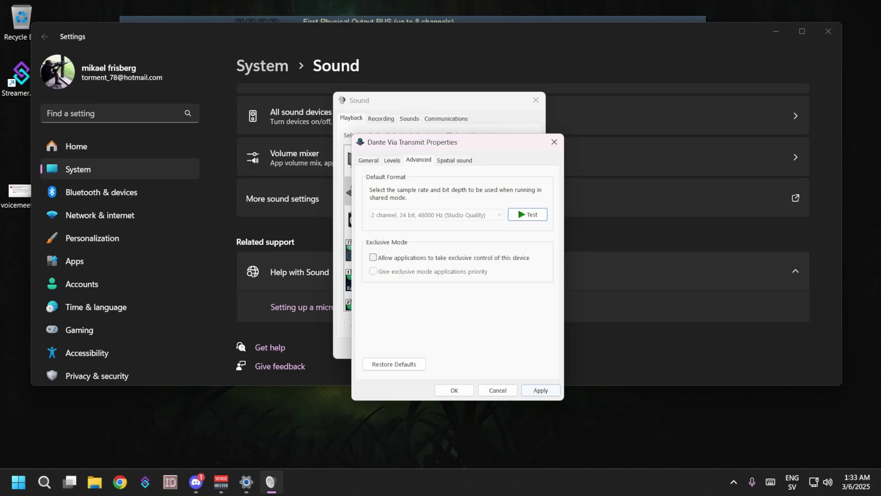
{"action": "left_click", "coordinate": [539, 390]}
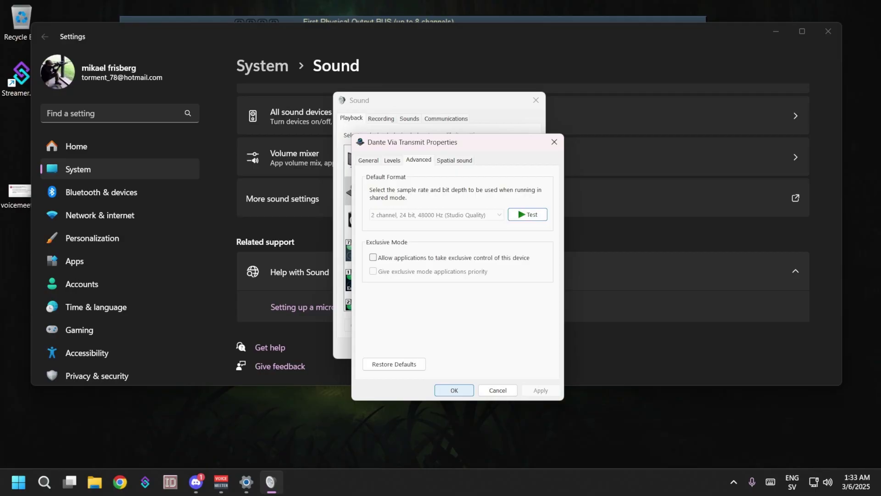
{"action": "left_click", "coordinate": [454, 390]}
{"action": "left_click", "coordinate": [436, 348]}
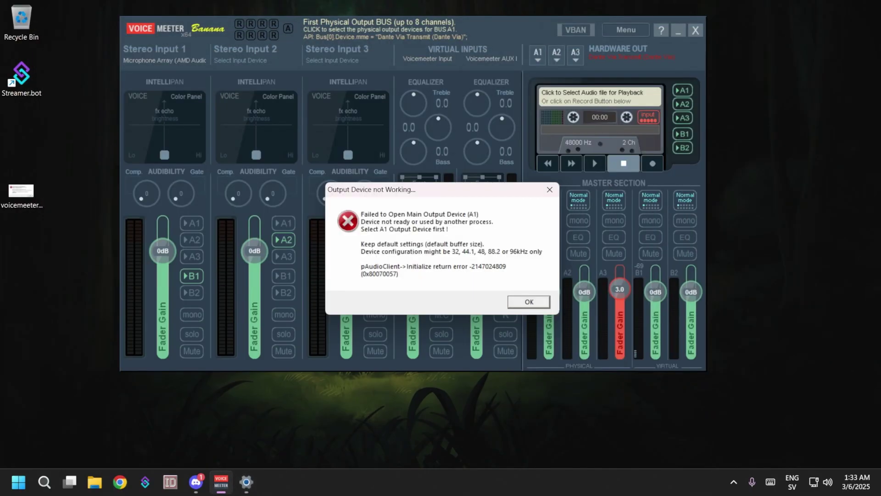
Dismiss the output device message in Voicemeeter Banana and restart its audio engine.
{"action": "left_click", "coordinate": [529, 302]}
{"action": "left_click", "coordinate": [627, 29]}
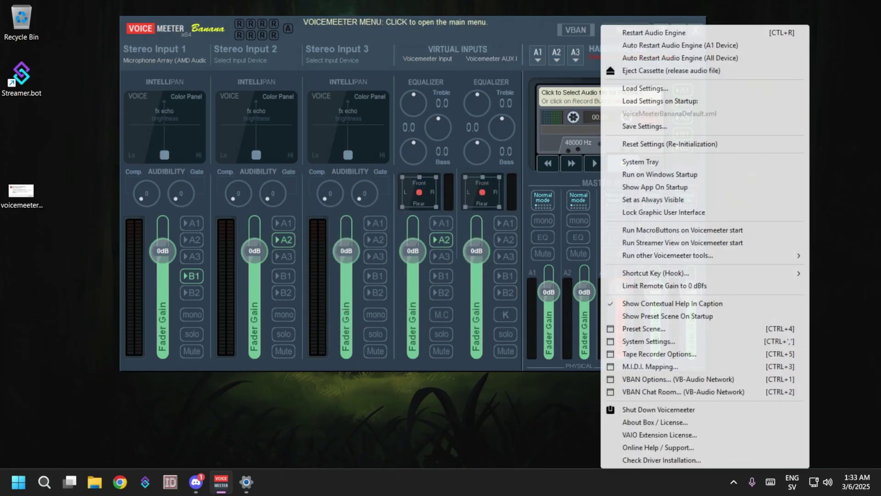
{"action": "left_click", "coordinate": [642, 33]}
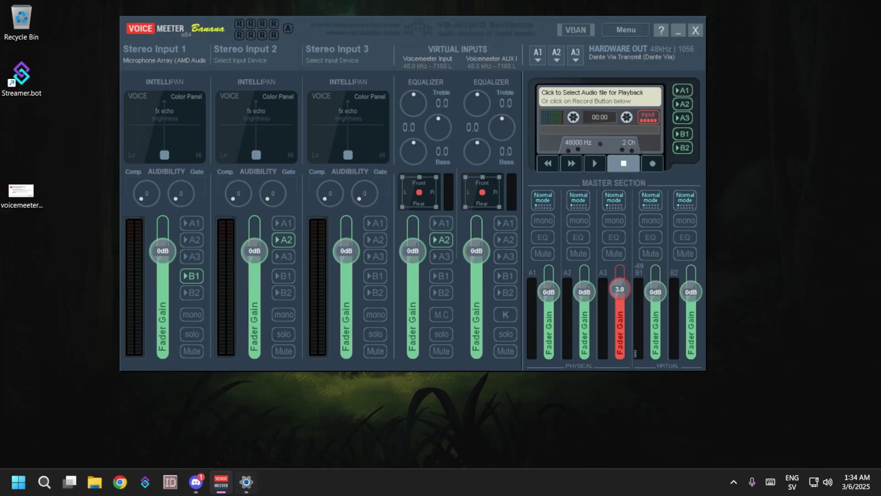
Switch to Discord, set the voice output device to 1 - M140 (AMD High Definition Audio Device), close the settings and minimize the window.
{"action": "left_click", "coordinate": [221, 481]}
{"action": "left_click", "coordinate": [220, 481]}
{"action": "left_click", "coordinate": [196, 481]}
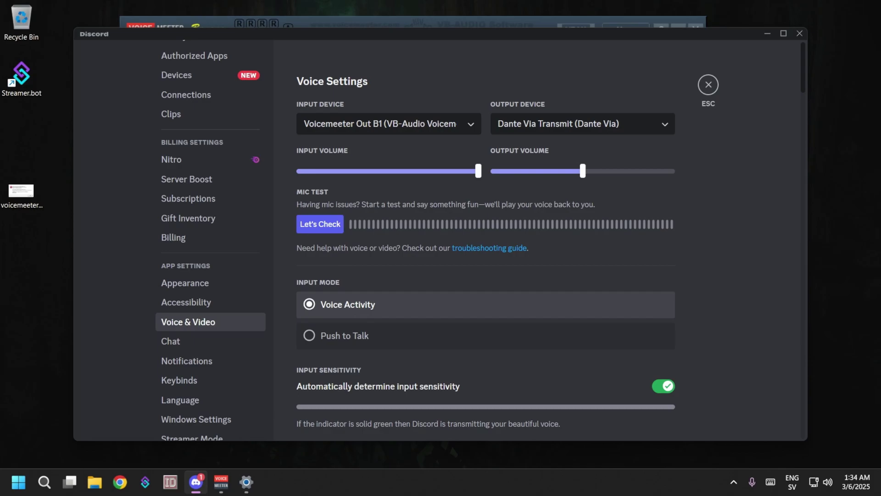
{"action": "left_click", "coordinate": [583, 124]}
{"action": "left_click", "coordinate": [580, 182]}
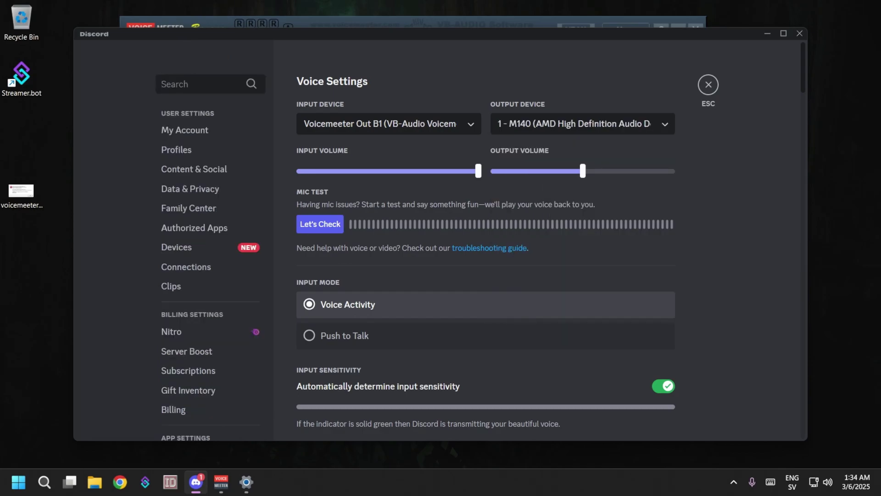
{"action": "left_click", "coordinate": [708, 84]}
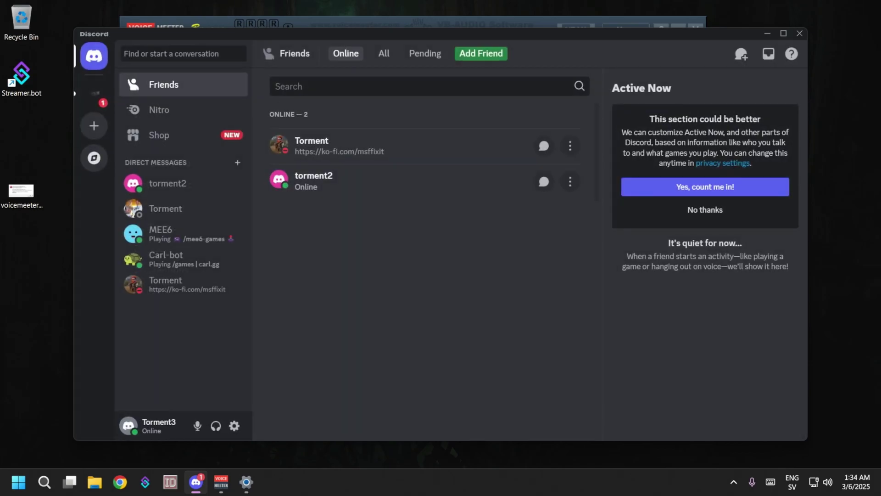
{"action": "left_click", "coordinate": [767, 33]}
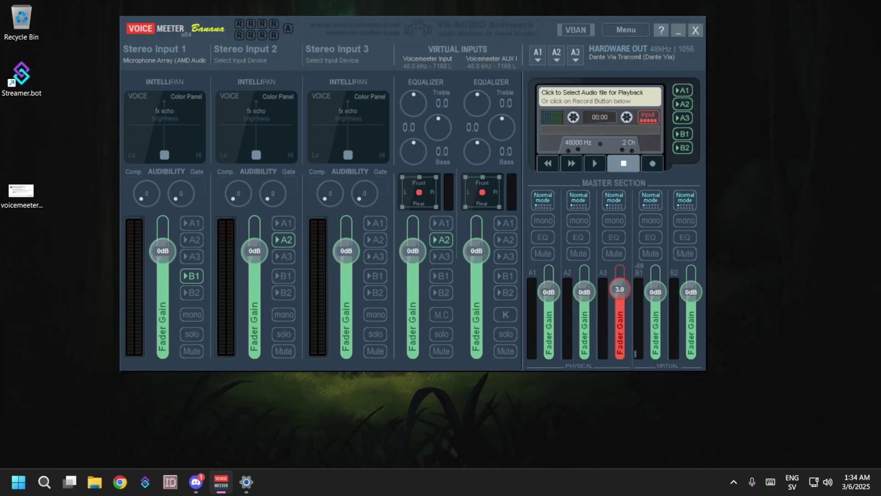